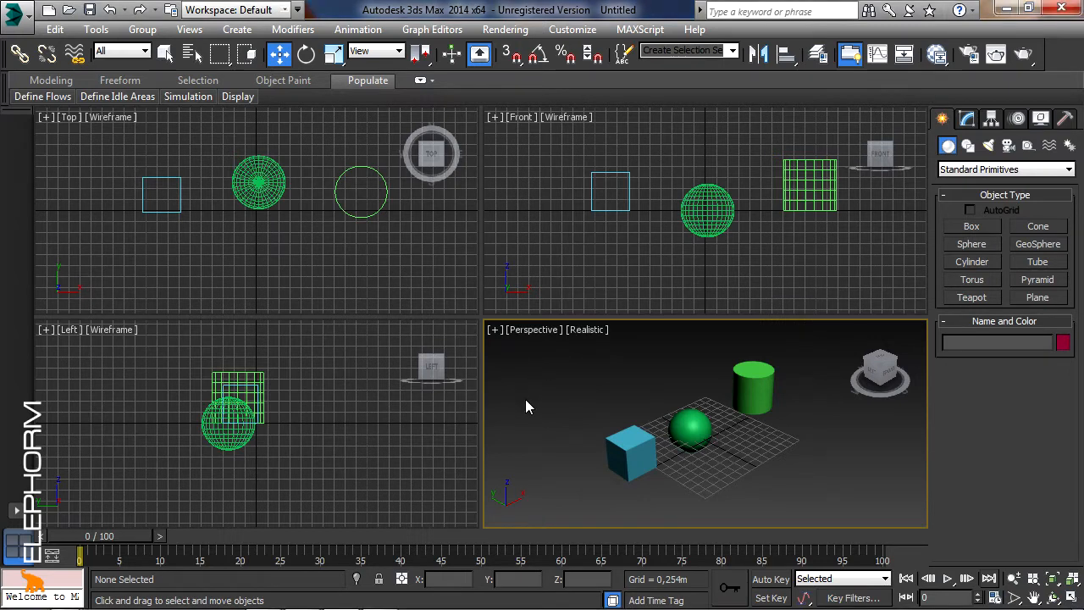
Create a camera from the perspective view and undo its creation.
key(ctrl+c)
middle_drag(544, 428, 548, 404)
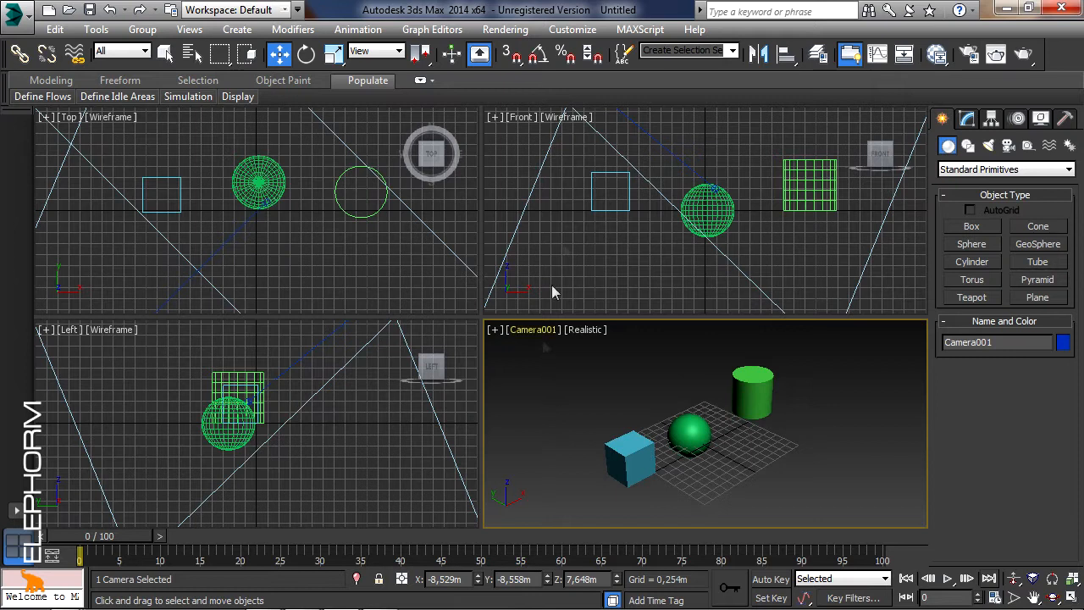
scroll(568, 224, down, 5)
scroll(358, 296, down, 3)
scroll(357, 295, down, 2)
scroll(334, 382, down, 8)
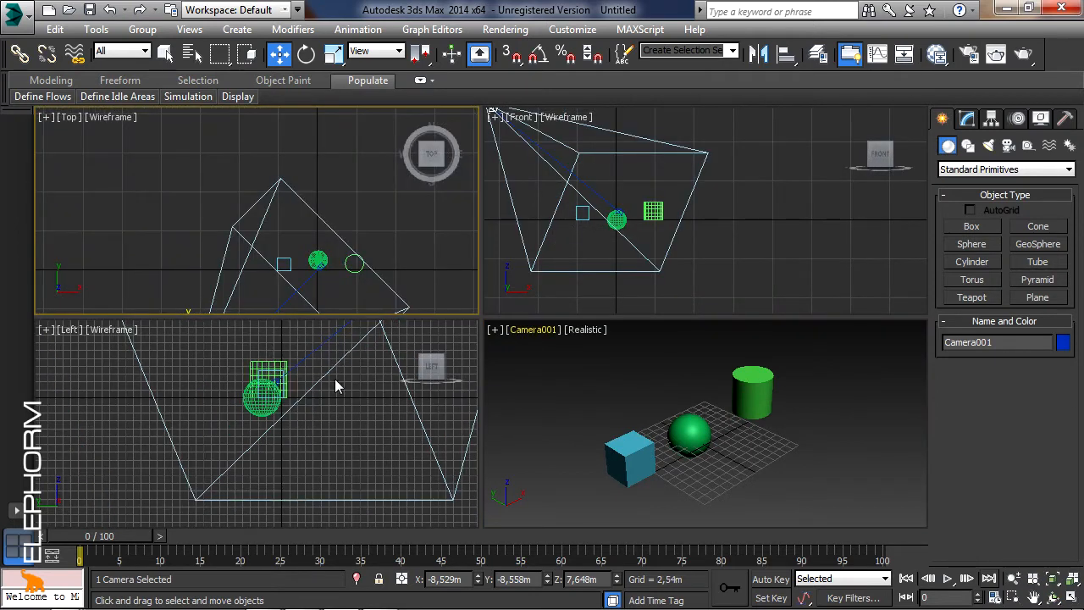
key(ctrl+z)
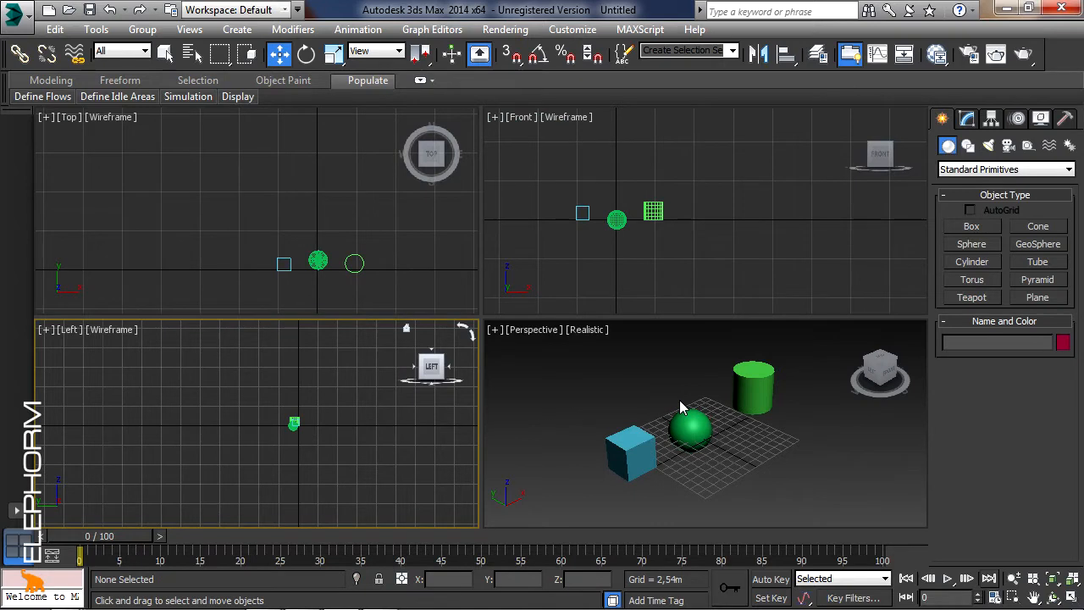
Clone the blue box along the Y axis as a single independent Copy.
shift+click(638, 436)
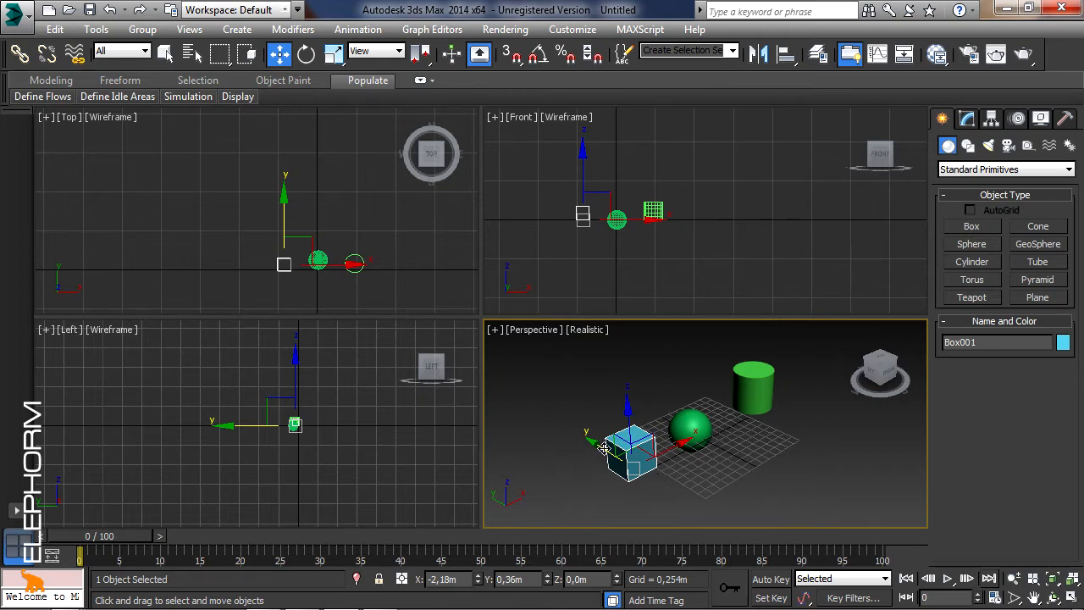
shift+drag(603, 447, 649, 503)
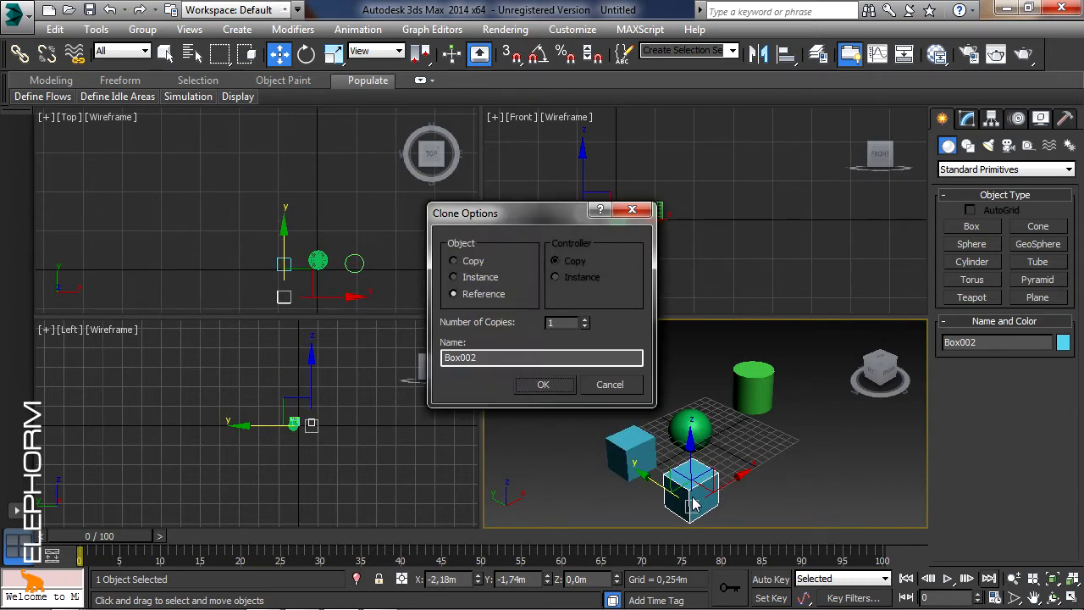
drag(535, 213, 454, 218)
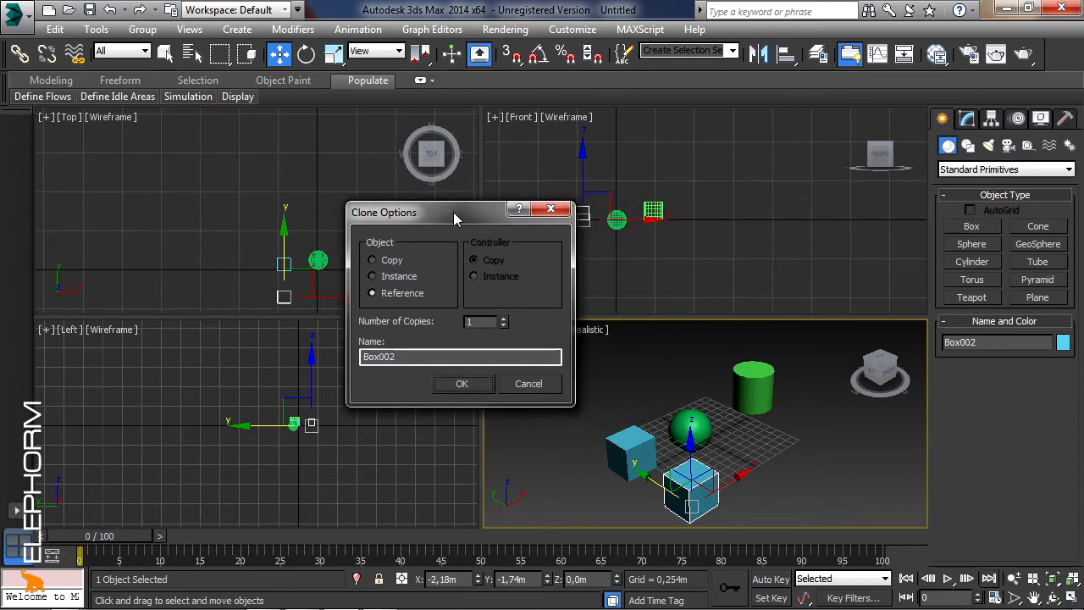
click(396, 264)
click(393, 277)
click(397, 292)
click(466, 383)
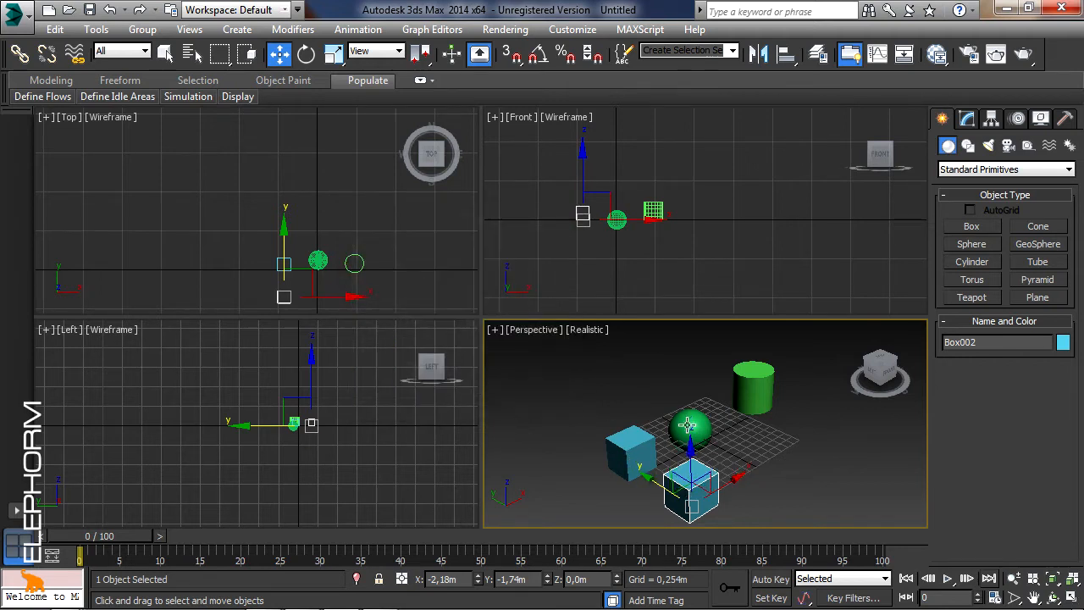
Change the green sphere's color to magenta and clone it once along the Y axis as an Instance.
click(688, 423)
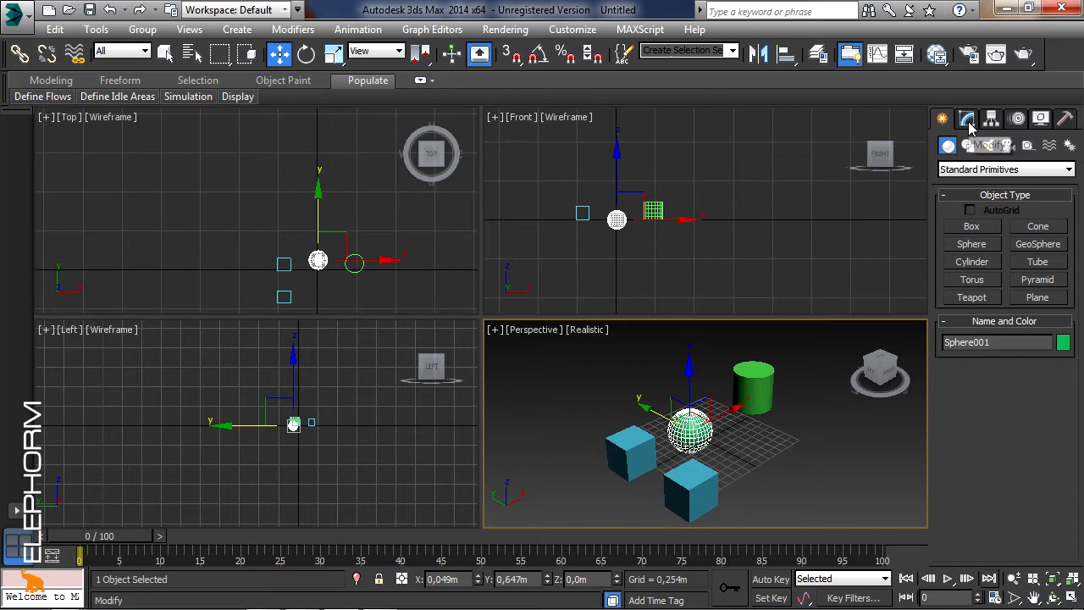
click(1064, 344)
click(690, 284)
click(624, 405)
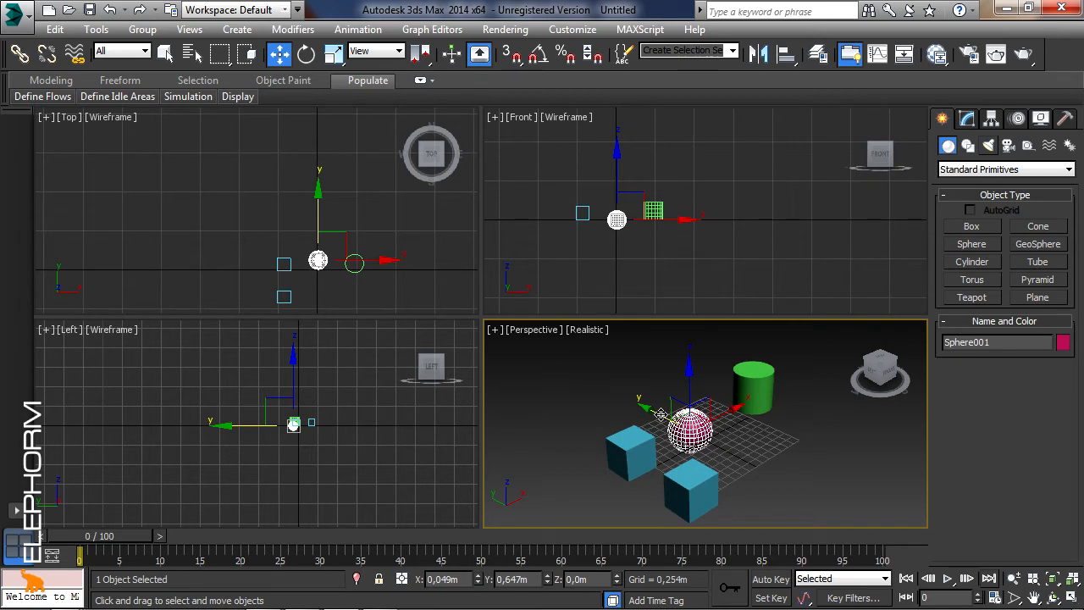
mouse_move(662, 415)
shift+mouse_down()
mouse_move(730, 447)
mouse_move(726, 480)
shift+mouse_up()
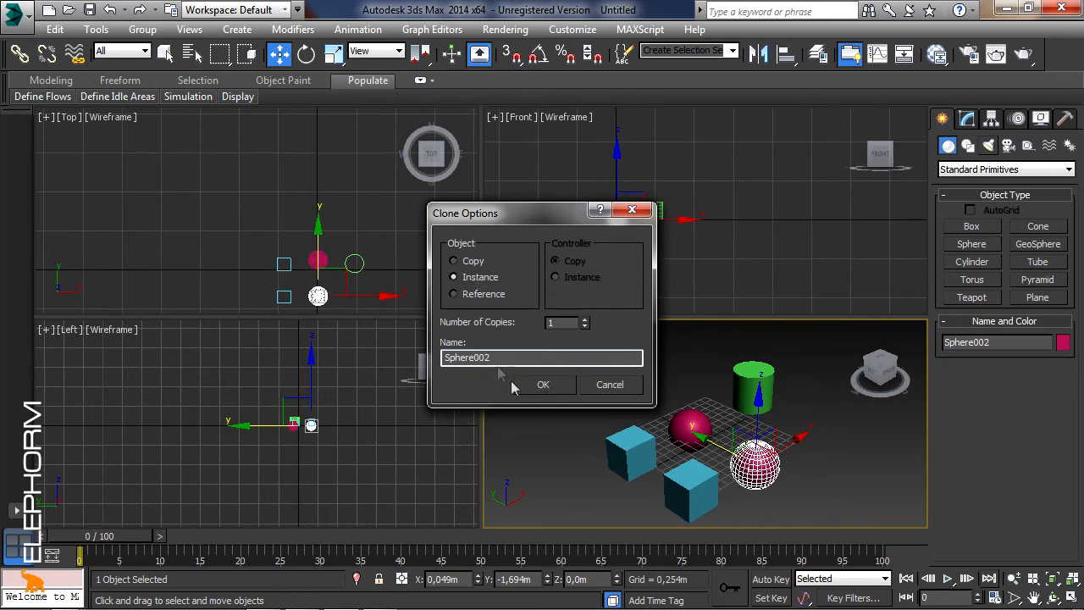
click(537, 386)
Clone the green cylinder once along the Y axis as a Reference.
click(737, 389)
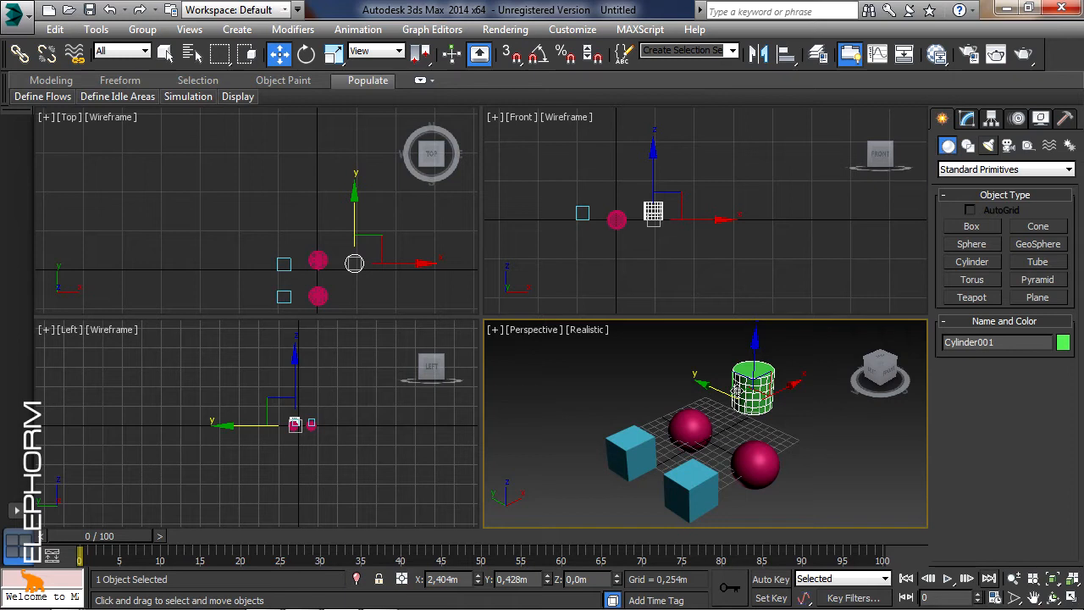
shift+drag(716, 388, 766, 434)
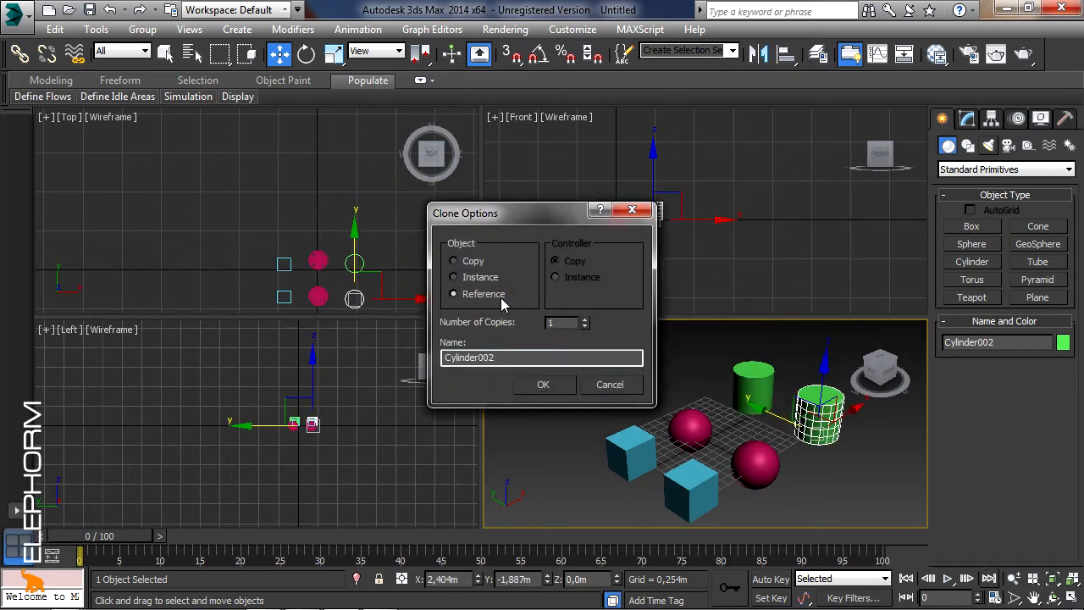
click(553, 387)
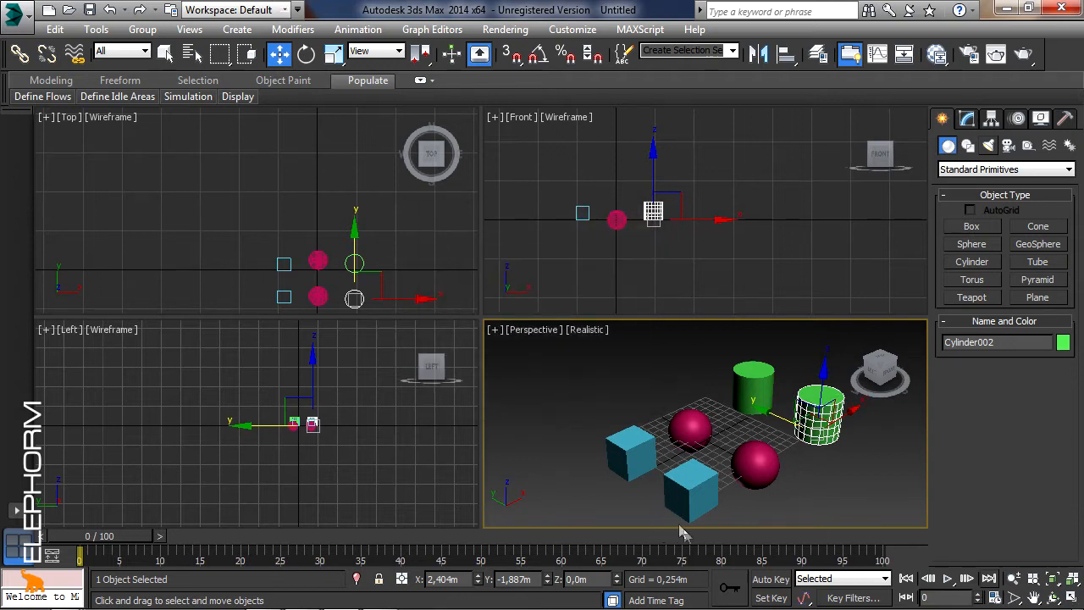
Set the copied box's length to about 0,99 m and check the original box's parameters.
click(691, 501)
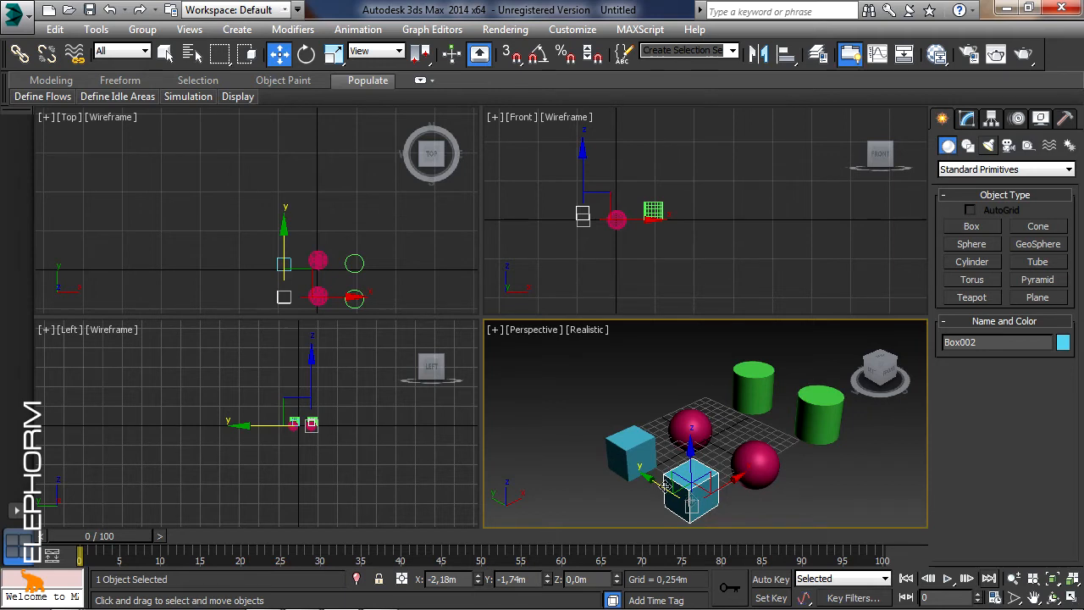
click(628, 458)
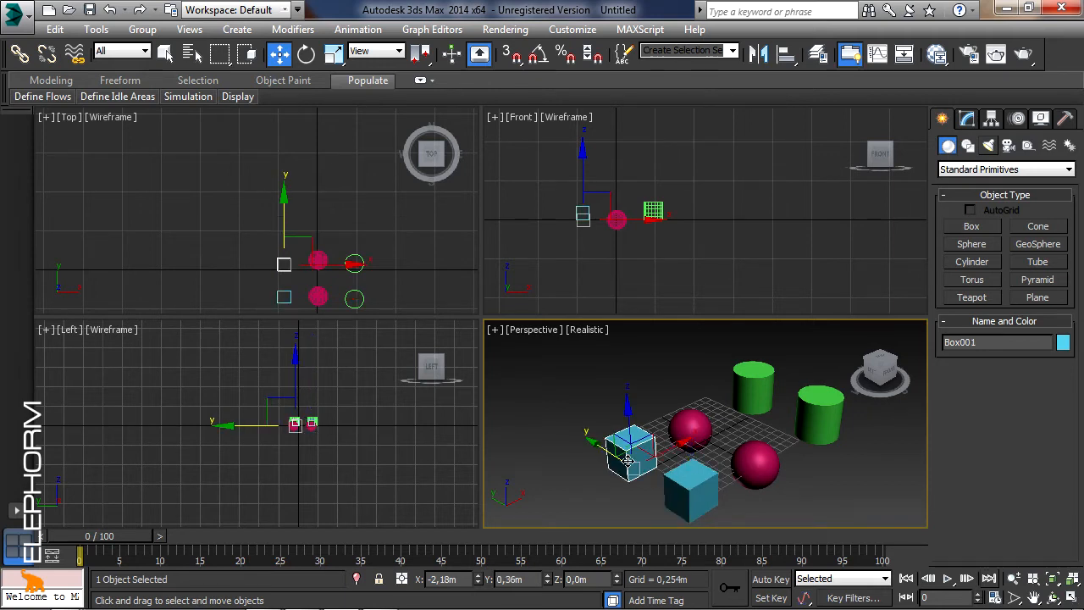
click(667, 489)
click(628, 462)
click(666, 489)
click(967, 119)
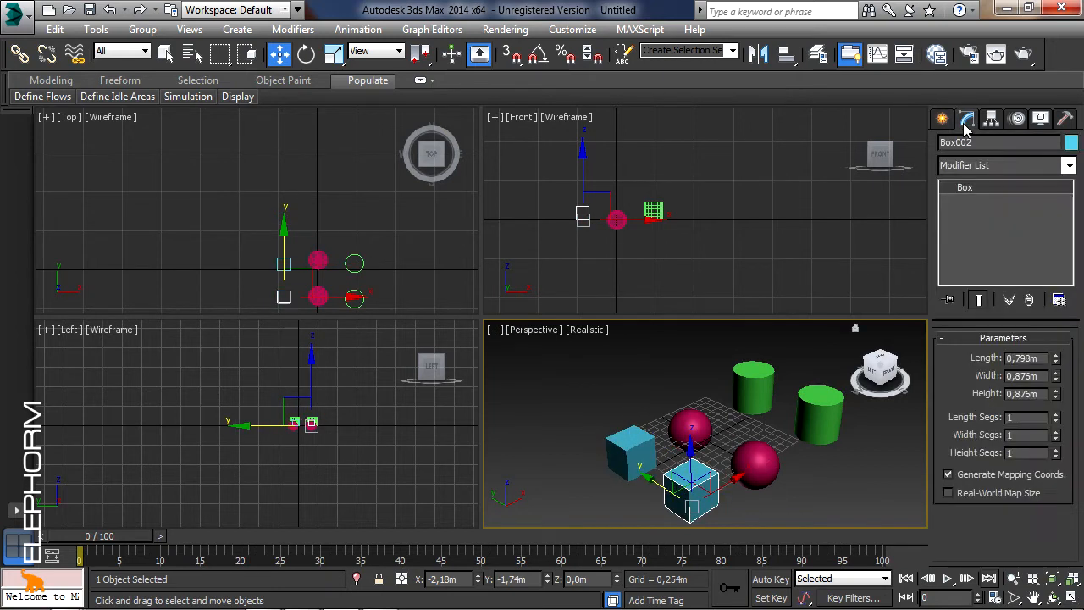
mouse_move(1057, 363)
mouse_down()
mouse_move(1059, 276)
mouse_move(1059, 353)
mouse_up()
click(630, 450)
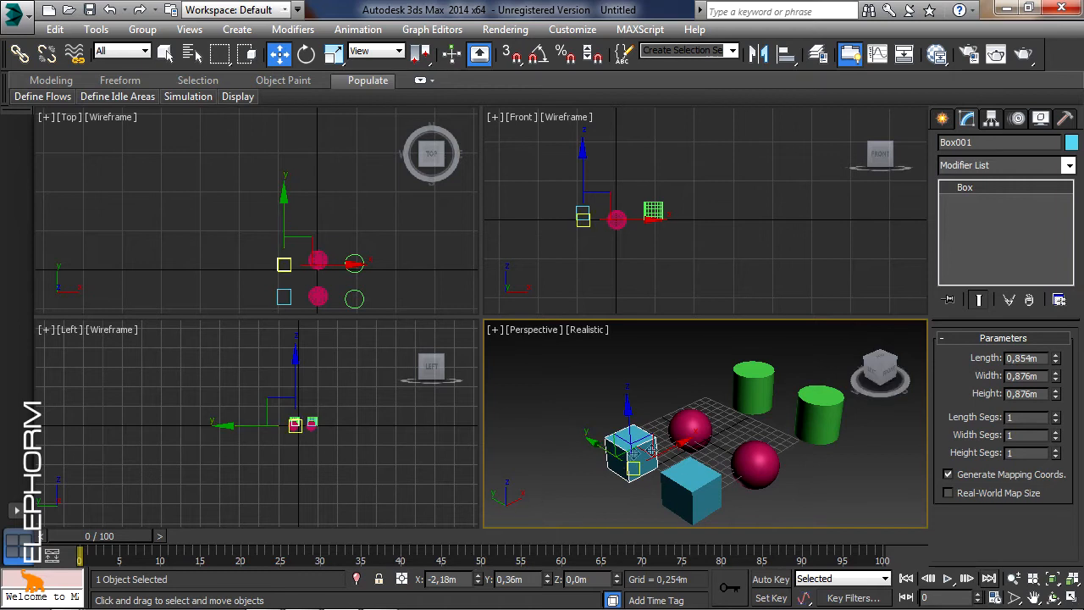
Set the cloned sphere's radius to about 0,776 m and segments to 34, and the original sphere's radius to about 0,846 m.
click(691, 428)
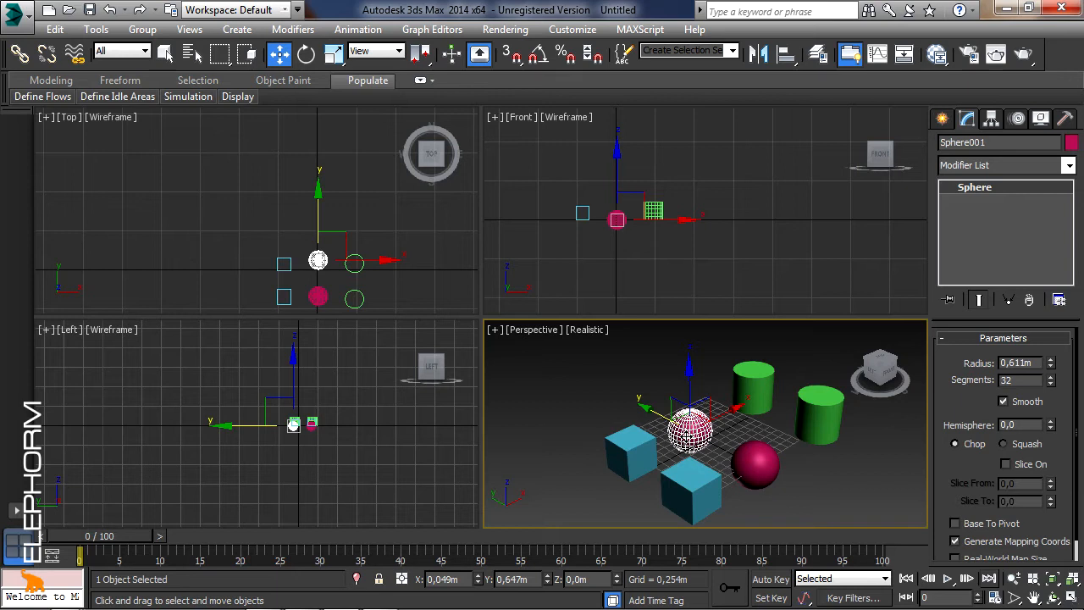
click(746, 462)
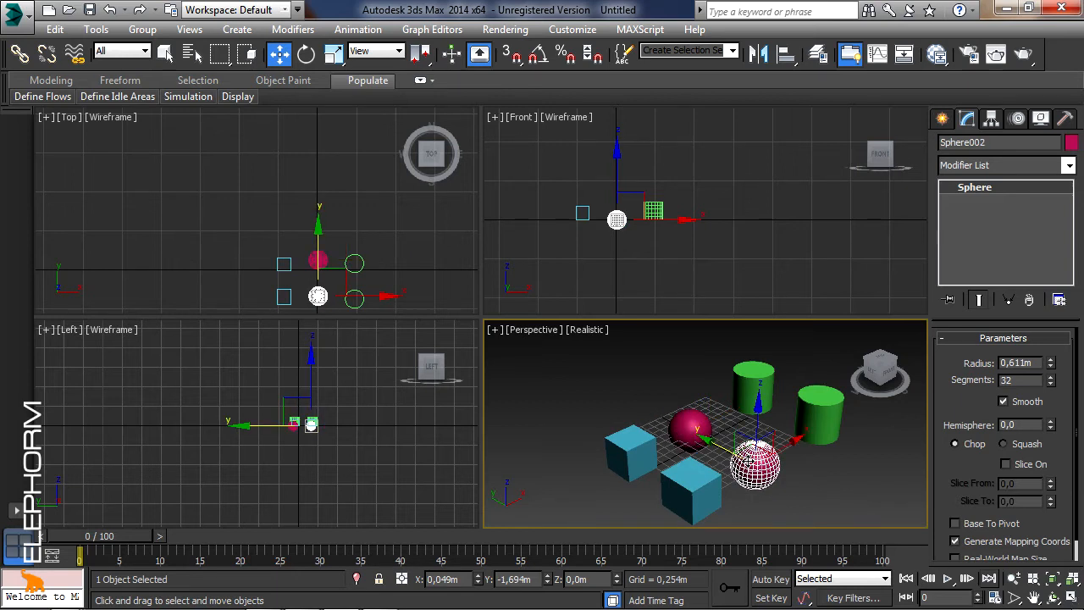
drag(1051, 364, 1054, 343)
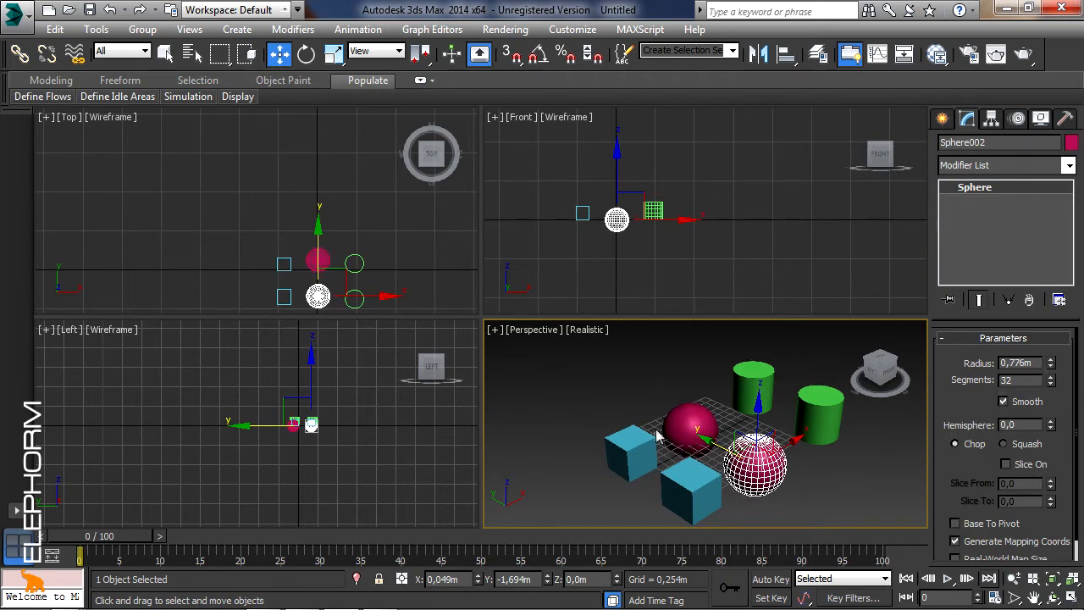
double_click(1008, 382)
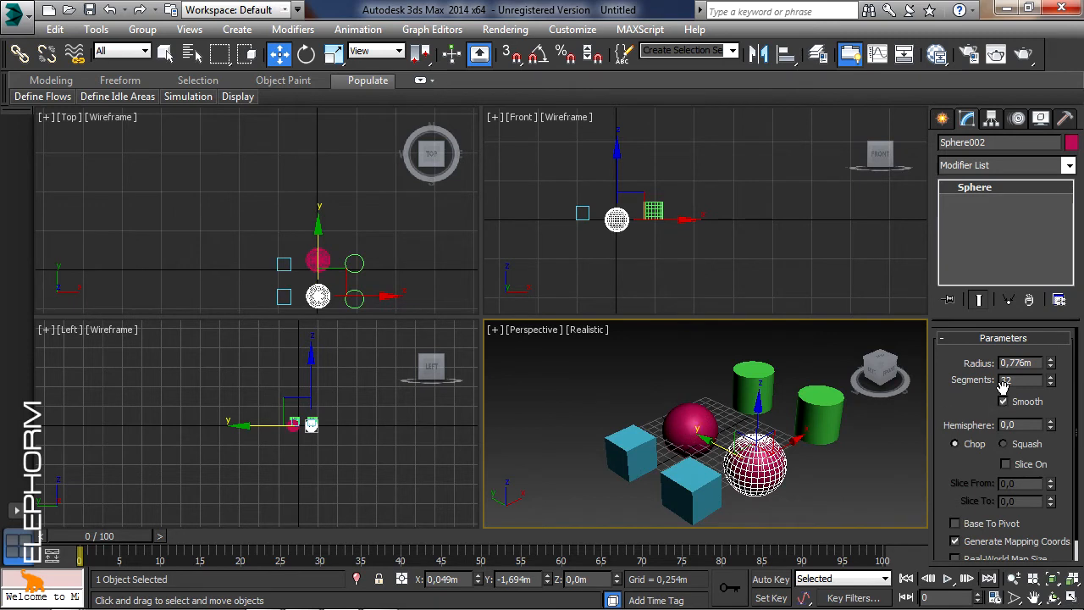
click(690, 421)
mouse_move(1053, 360)
mouse_down()
mouse_move(1053, 372)
mouse_move(1053, 356)
mouse_up()
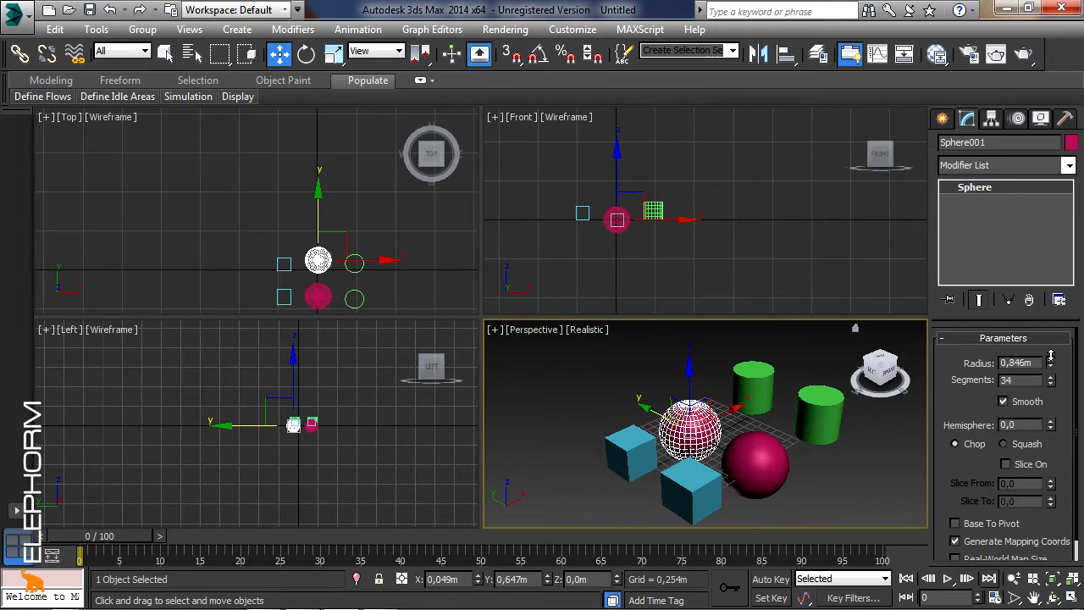
Apply a Noise modifier to the original sphere with seed 24, scale 25,0 and strength X 0,107 m, Y 0,123 m, Z 0,318 m.
click(1070, 166)
drag(1071, 204, 1069, 166)
click(982, 401)
drag(1034, 492, 1056, 124)
drag(1034, 509, 1048, 446)
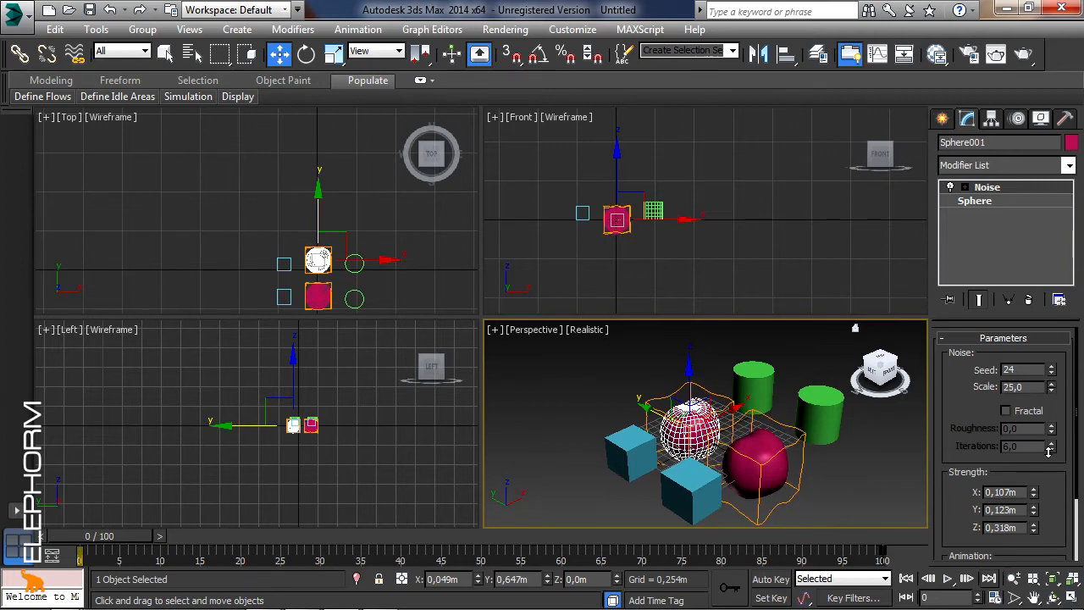
click(752, 481)
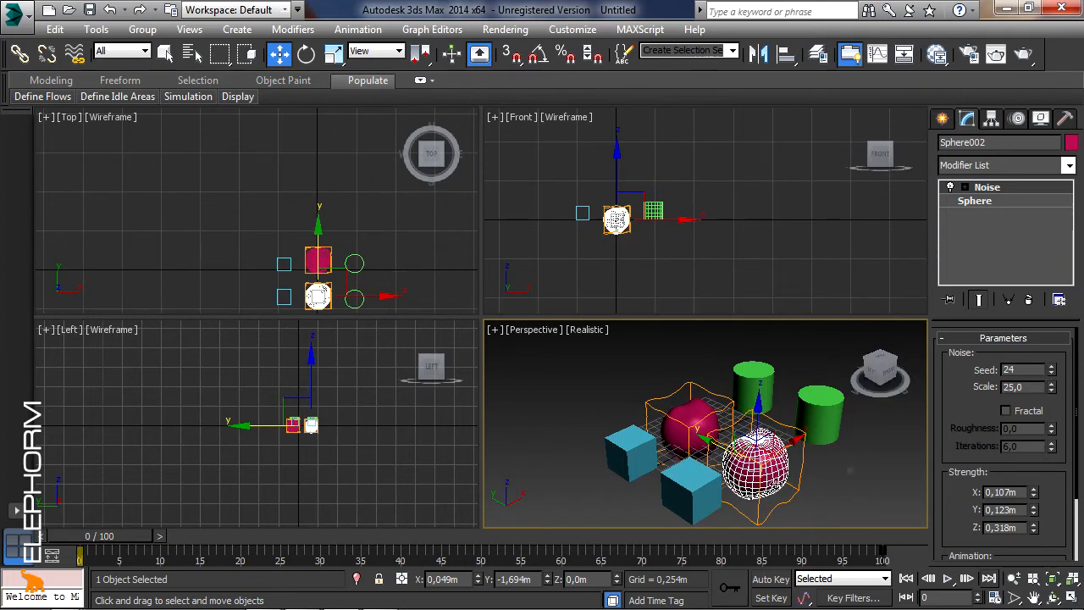
Apply a Bend modifier with an angle of 46,5 to the referenced cylinder clone and remove the modifier.
click(760, 375)
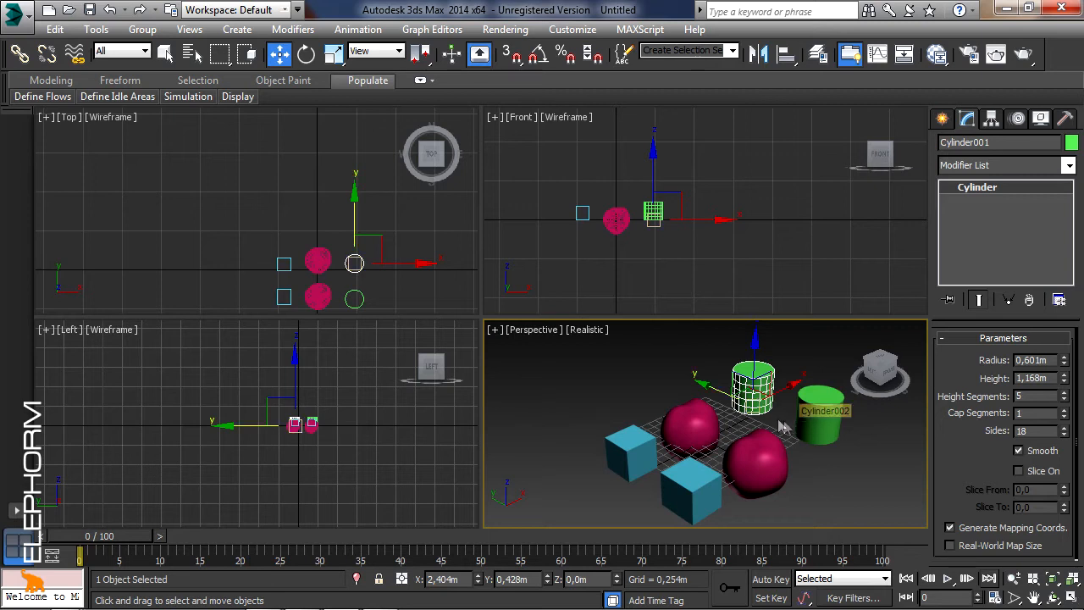
click(811, 413)
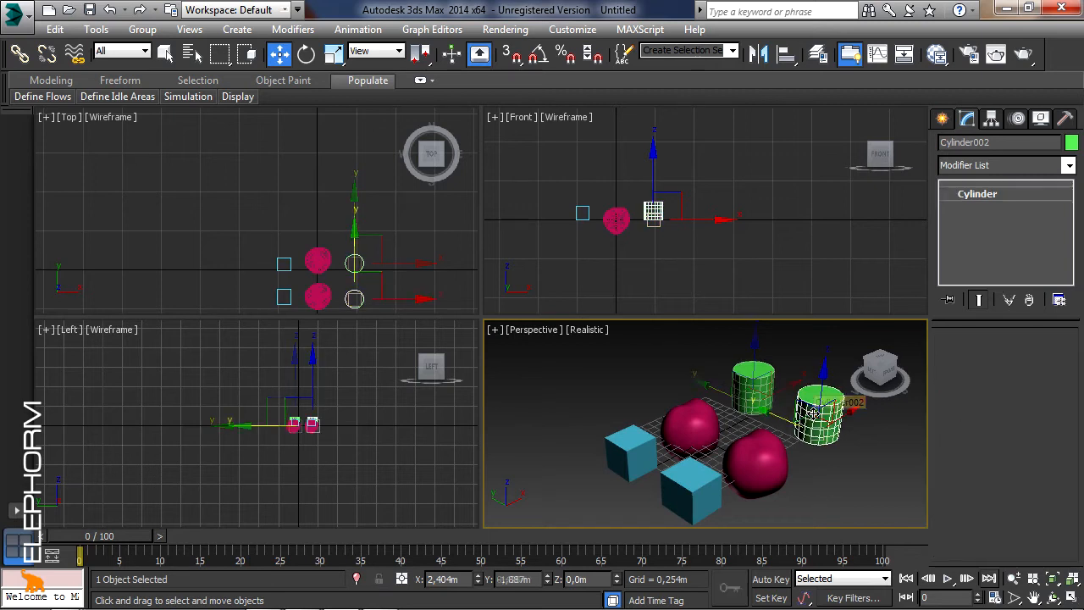
click(1069, 165)
drag(1072, 214, 1066, 256)
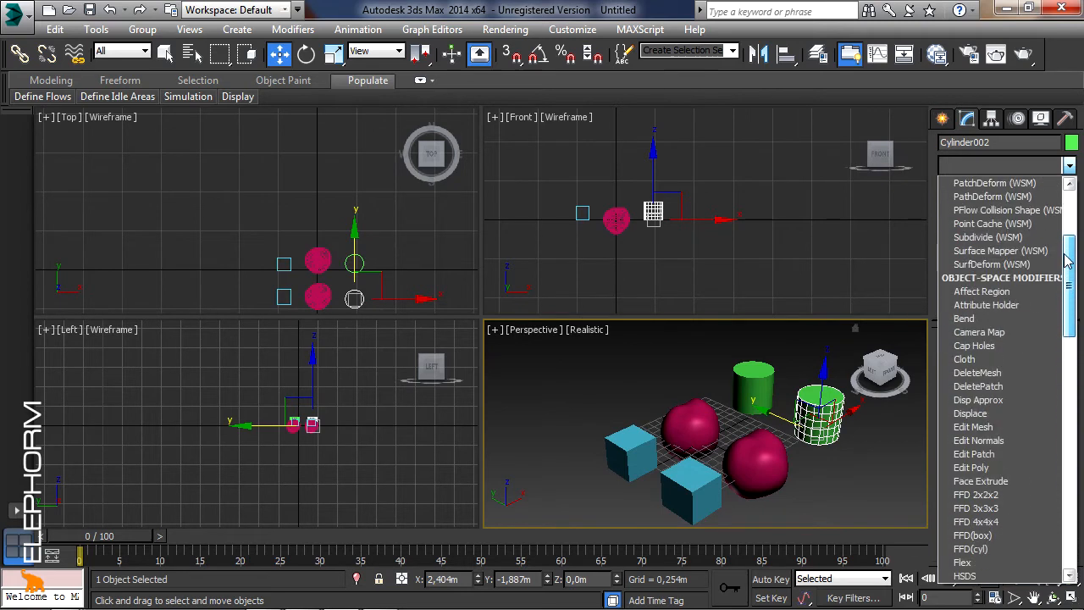
click(965, 318)
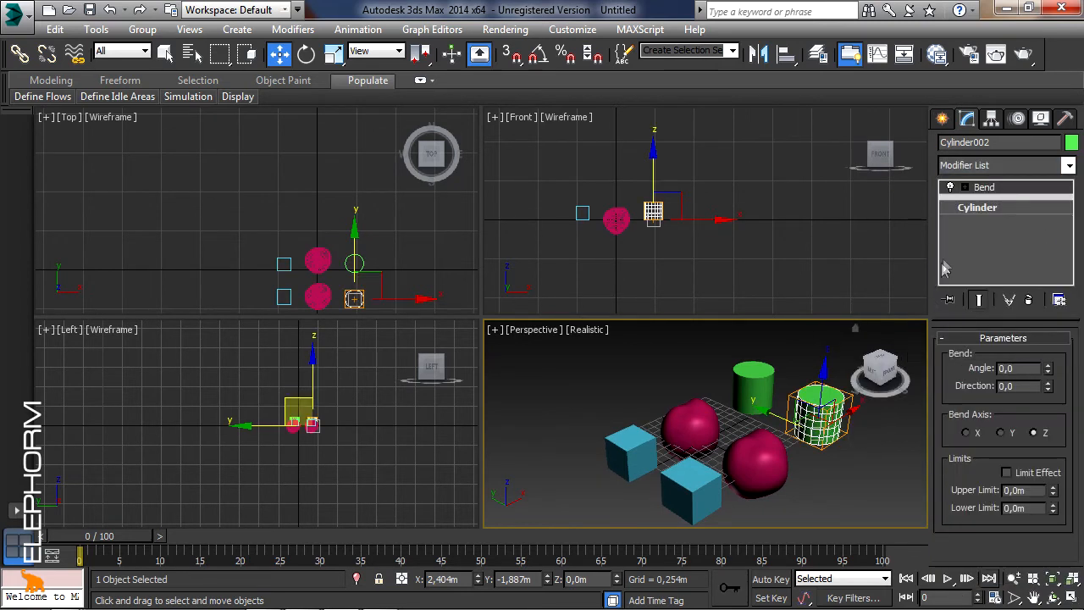
drag(1048, 377, 1059, 297)
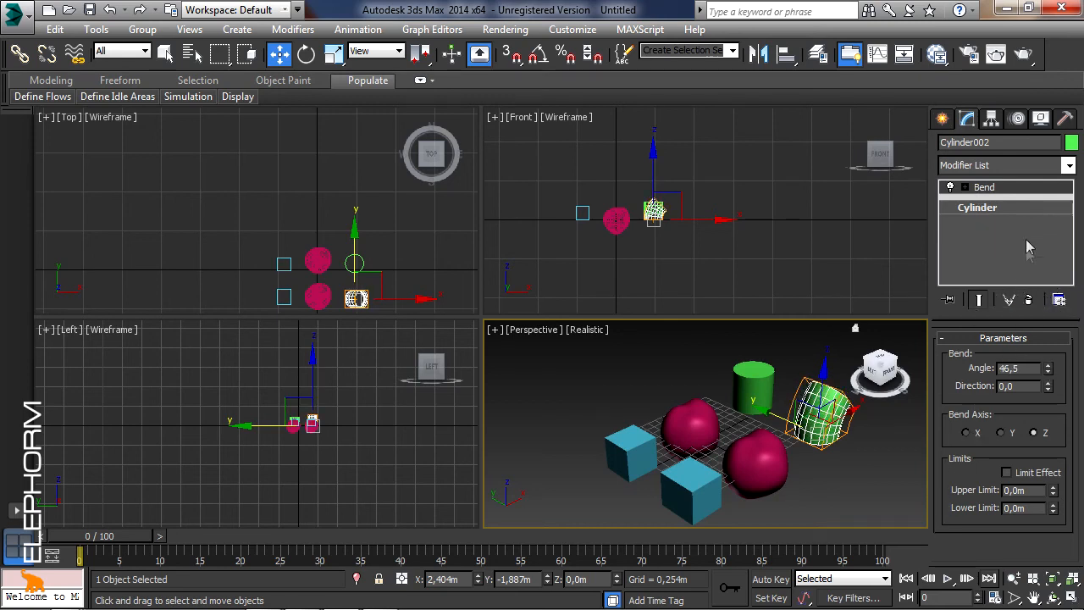
click(1028, 300)
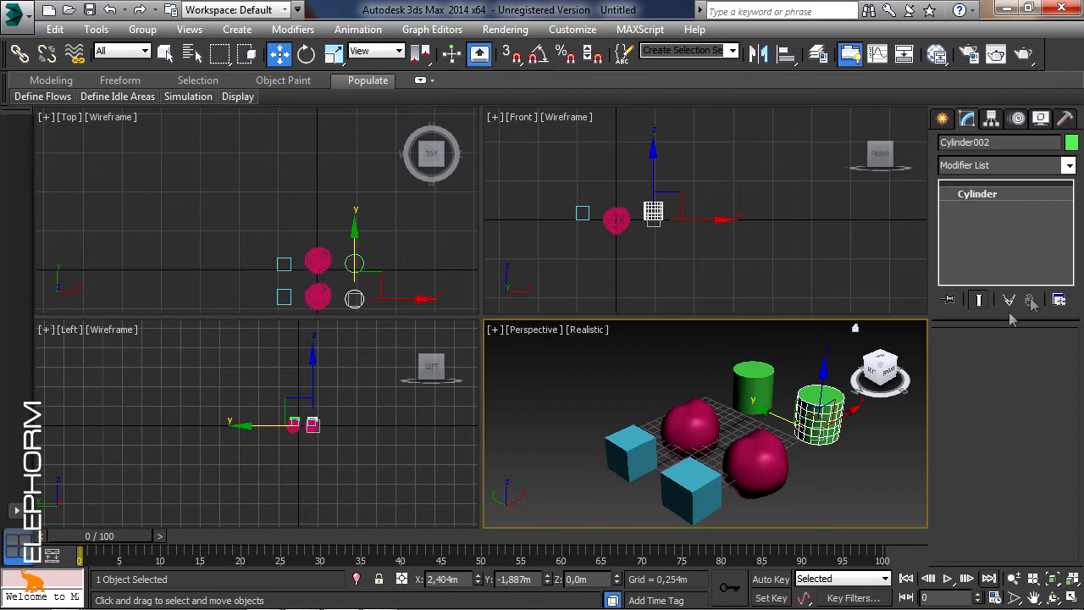
Apply a Bend modifier to the original cylinder with an angle of 82,5.
click(767, 383)
click(1071, 168)
drag(1071, 222, 1071, 292)
click(963, 223)
drag(1049, 375, 1071, 237)
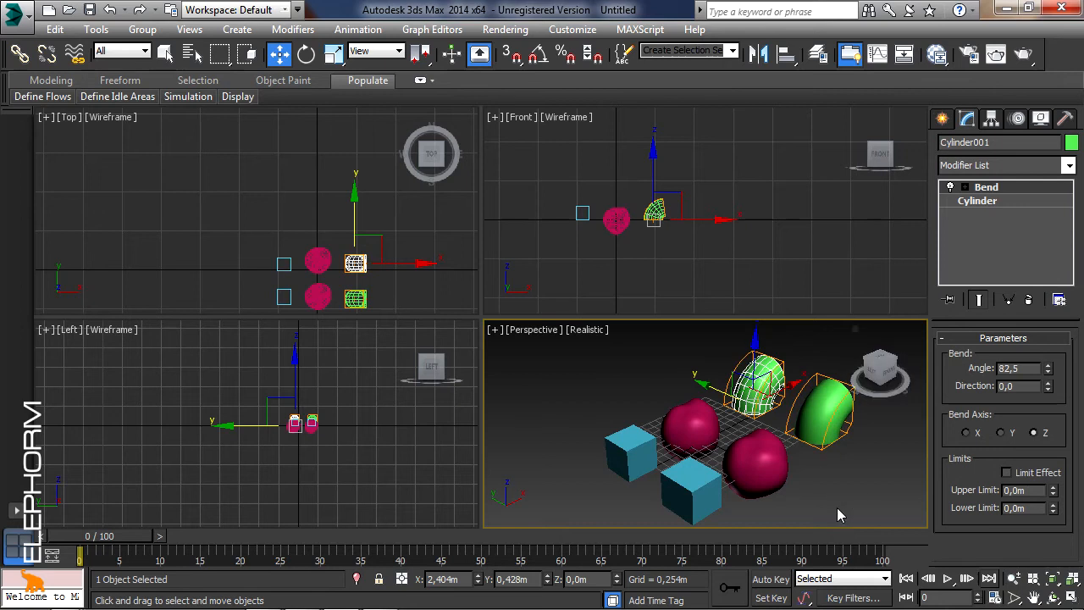
Clone the copied box along the negative X axis as five References spaced about 2,7 m apart.
click(685, 486)
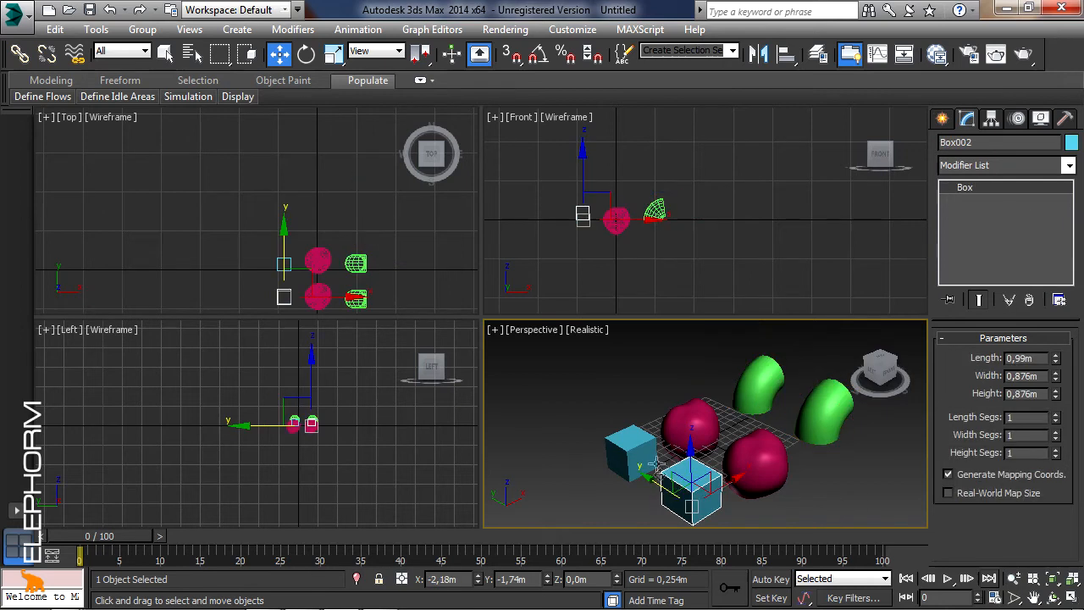
scroll(649, 441, down, 5)
middle_drag(632, 428, 598, 408)
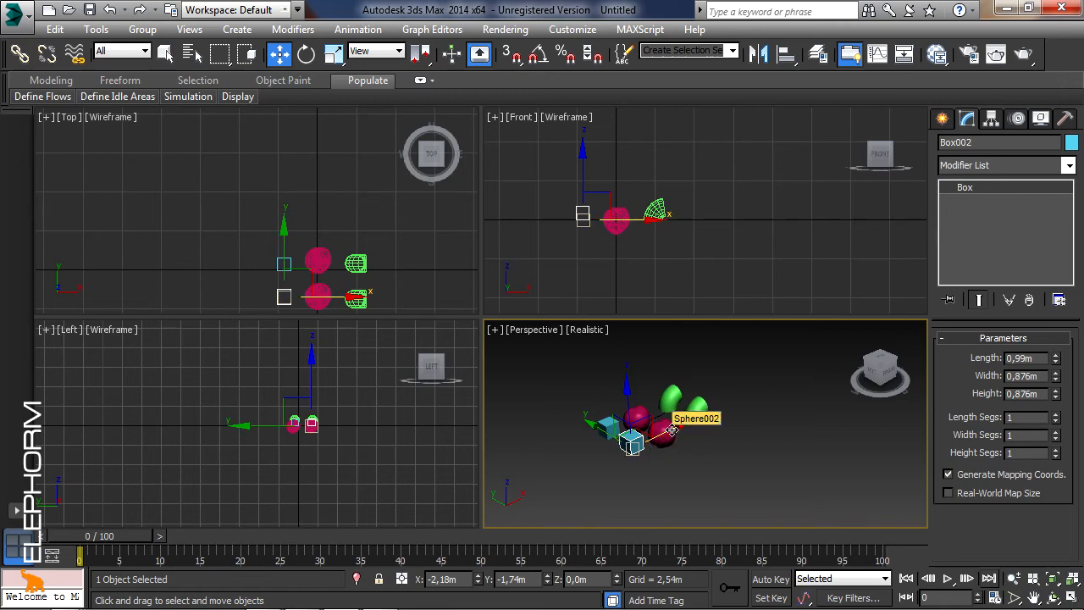
shift+drag(672, 431, 632, 456)
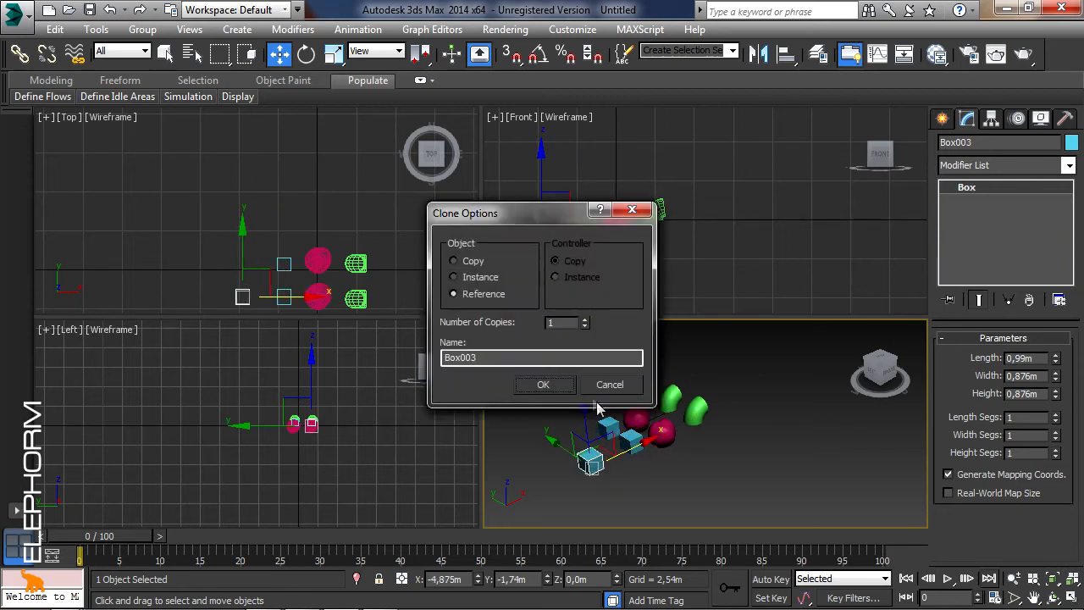
click(585, 327)
click(585, 327)
click(535, 389)
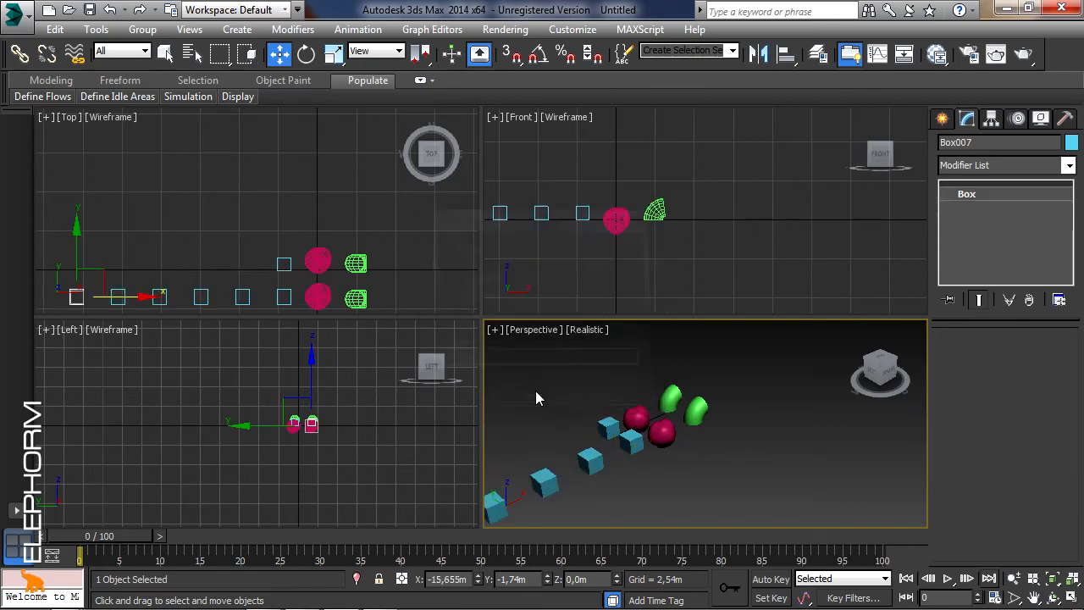
Clone the front row of six boxes once along the positive Y axis as Instances.
middle_drag(610, 465, 653, 450)
scroll(742, 431, down, 2)
scroll(742, 431, down, 2)
drag(708, 496, 607, 423)
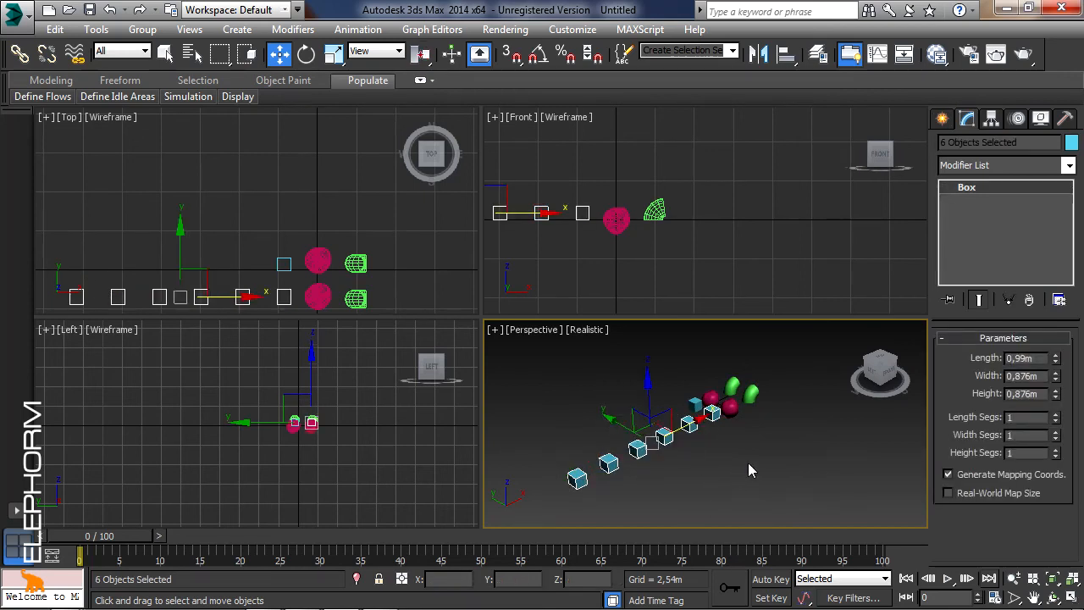
shift+drag(629, 417, 593, 396)
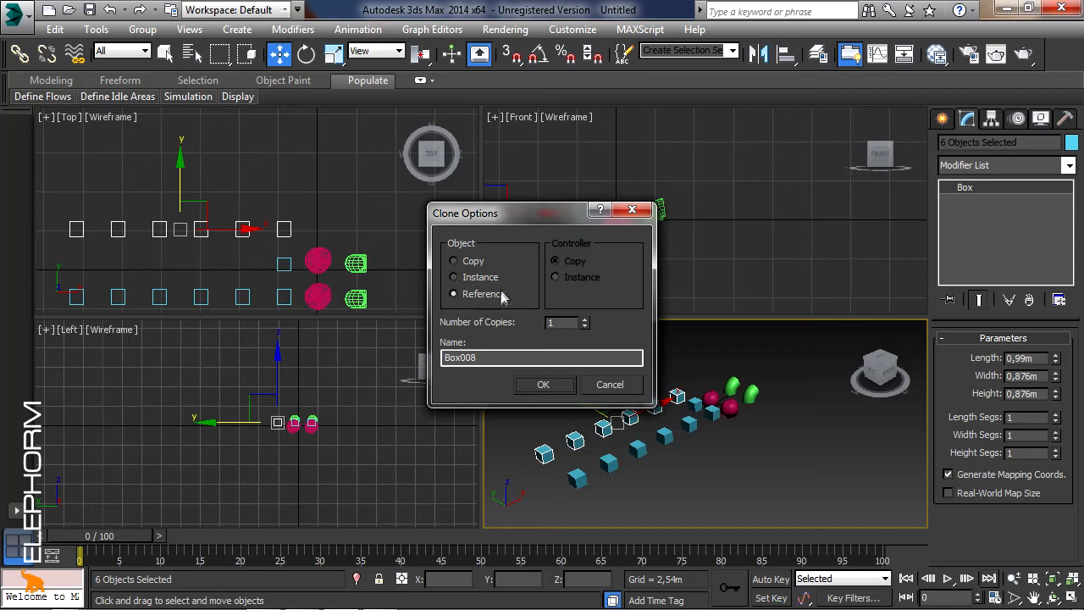
click(473, 276)
click(475, 277)
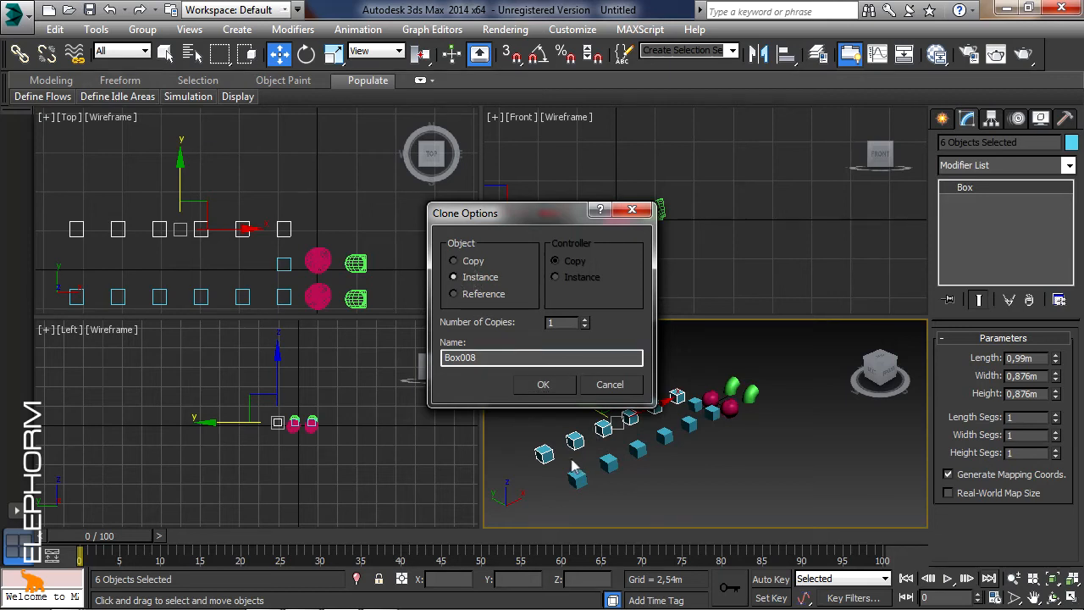
click(543, 383)
Clone the newly instanced row of six boxes along the positive Y axis with the number of copies set to 3.
shift+drag(639, 436, 551, 385)
click(585, 319)
click(585, 320)
click(543, 384)
Select the front-row box beside the spheres and open the options of its Box entry in the modifier stack, including Make Unique.
middle_drag(564, 411, 718, 435)
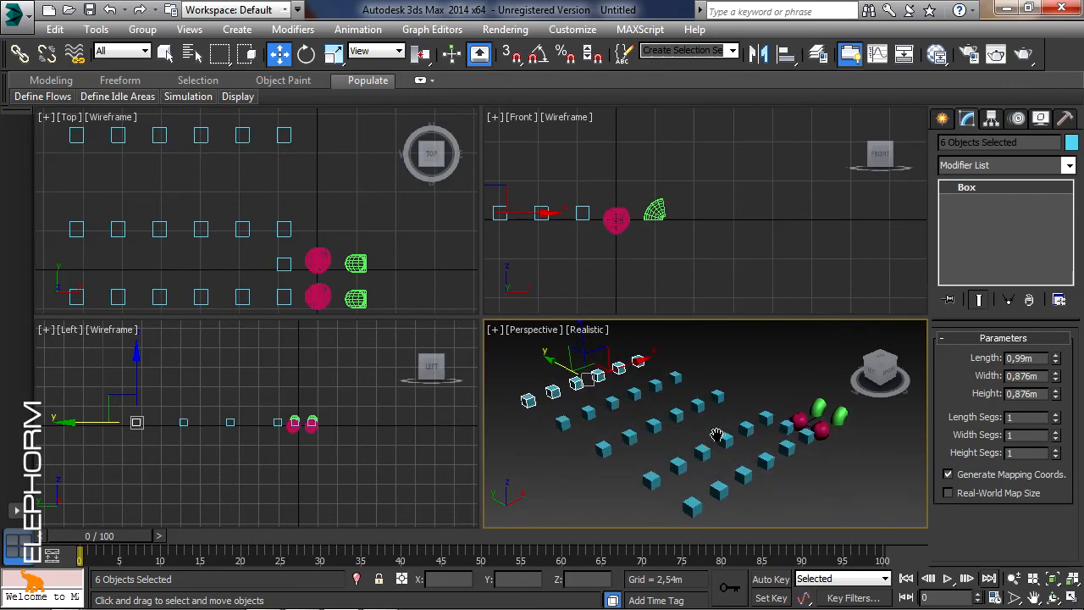
scroll(815, 488, up, 10)
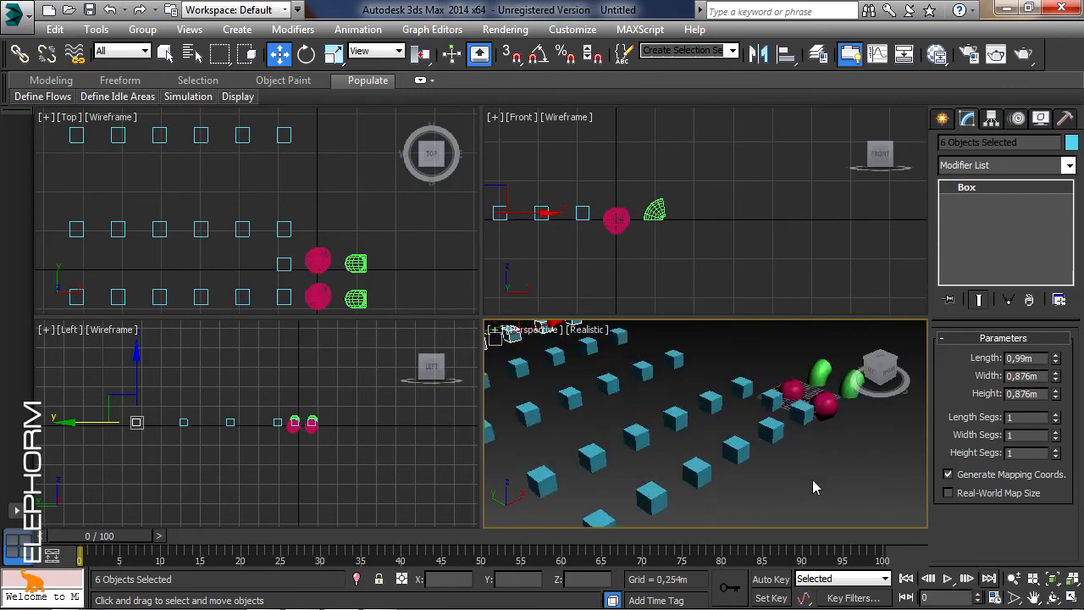
middle_drag(657, 489, 682, 487)
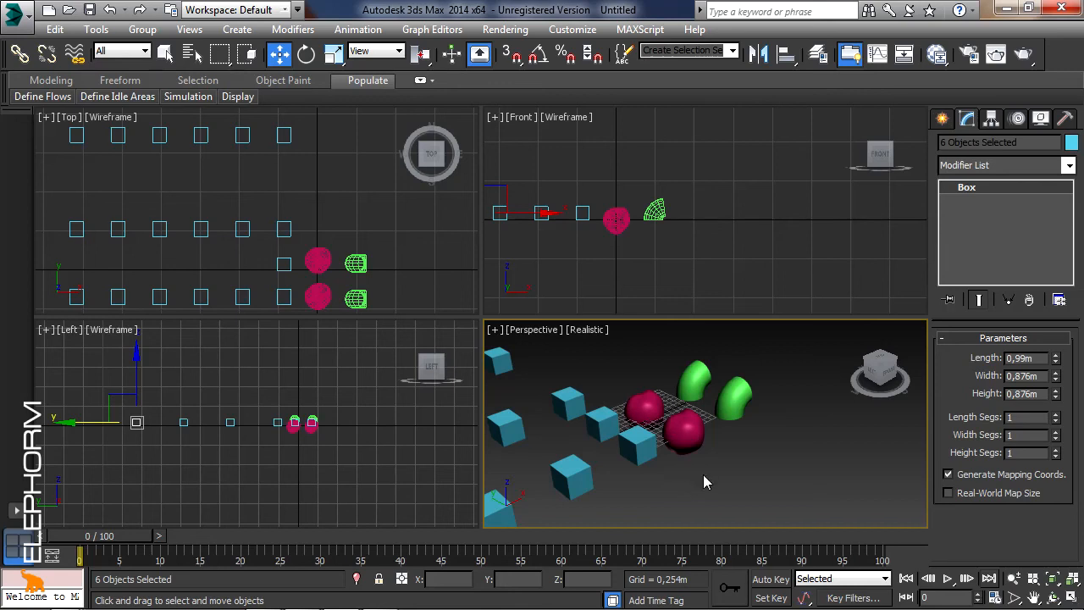
click(637, 444)
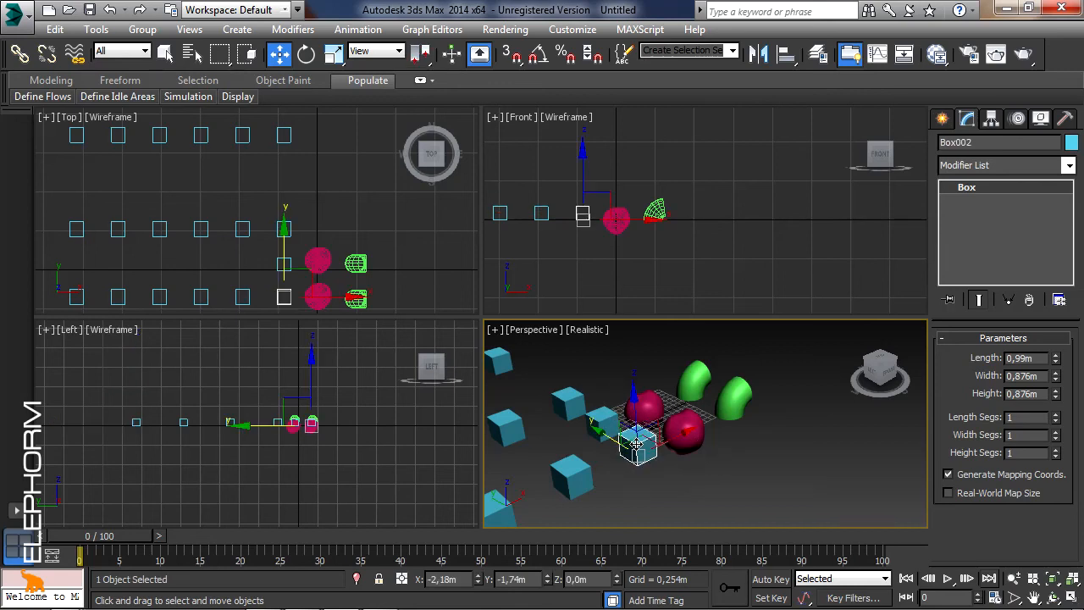
right_click(964, 192)
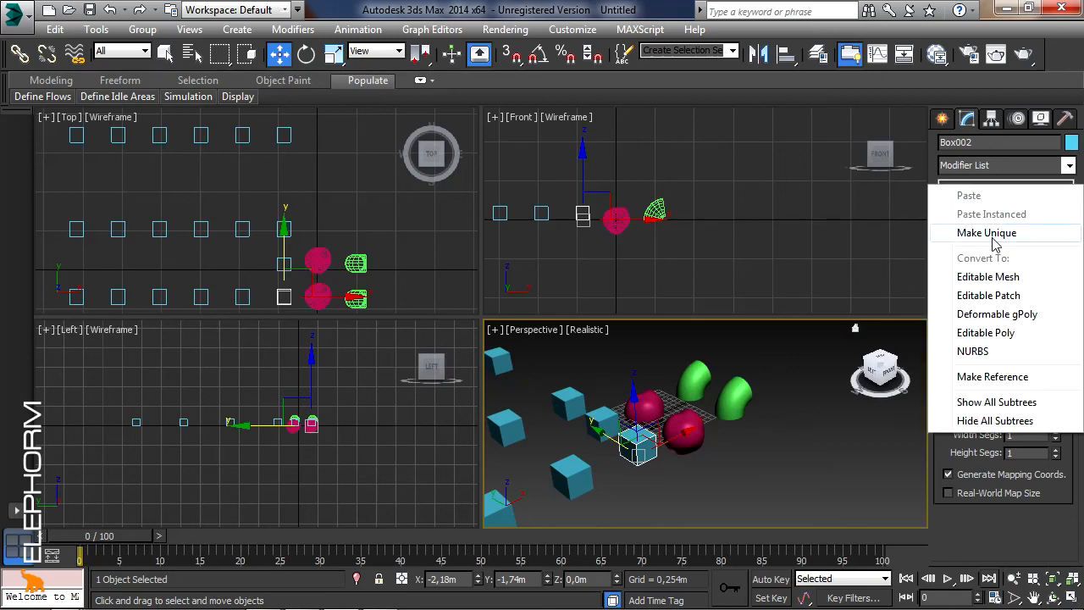